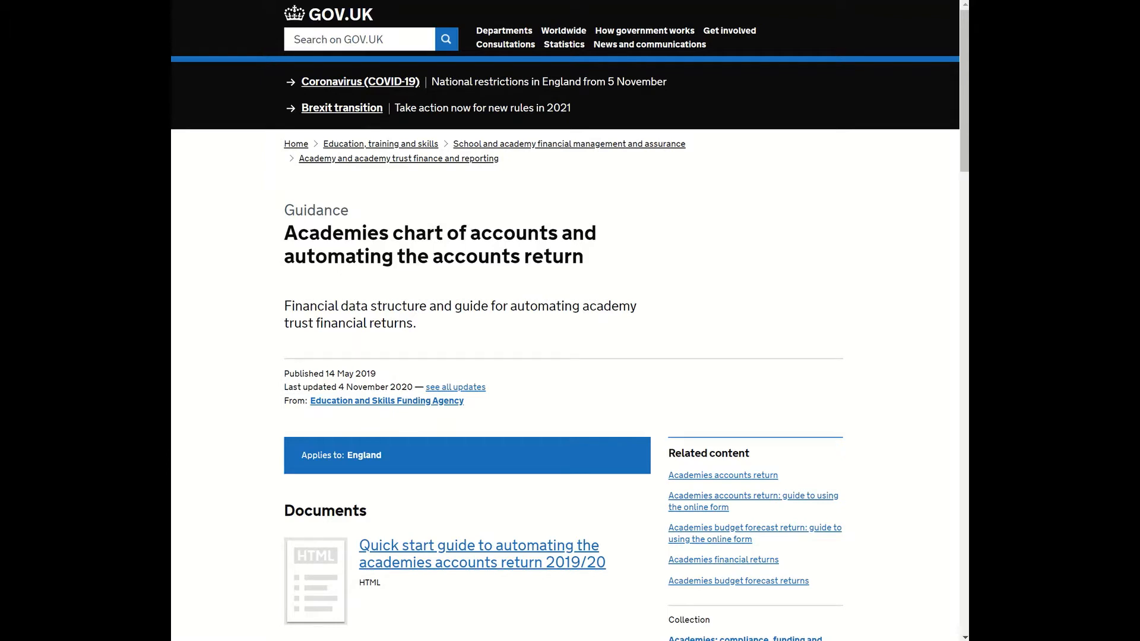
# Open the Academies chart of accounts spreadsheet from the guidance page and show its CoA structure and mappings sheet.
pyautogui.scroll(-10, 325, 469)
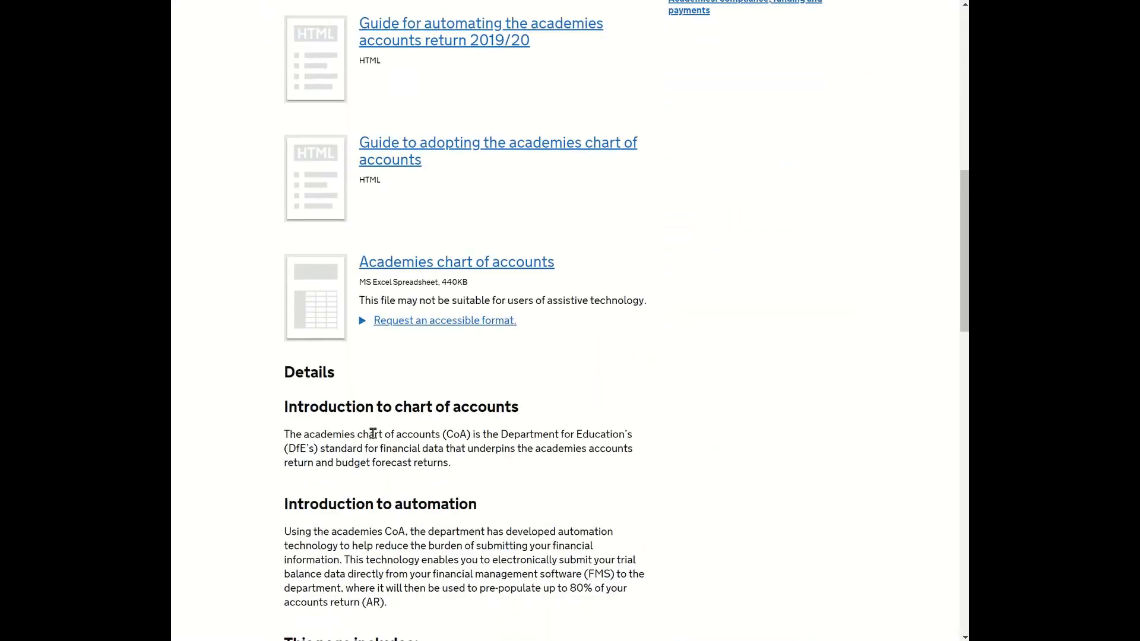
pyautogui.click(439, 256)
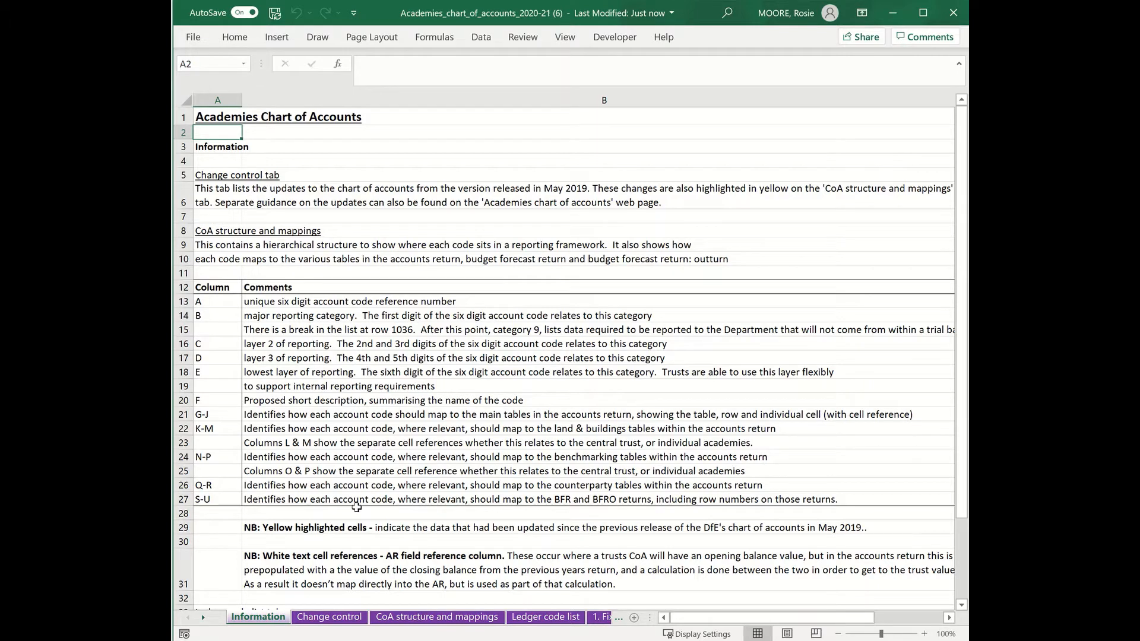
pyautogui.click(455, 621)
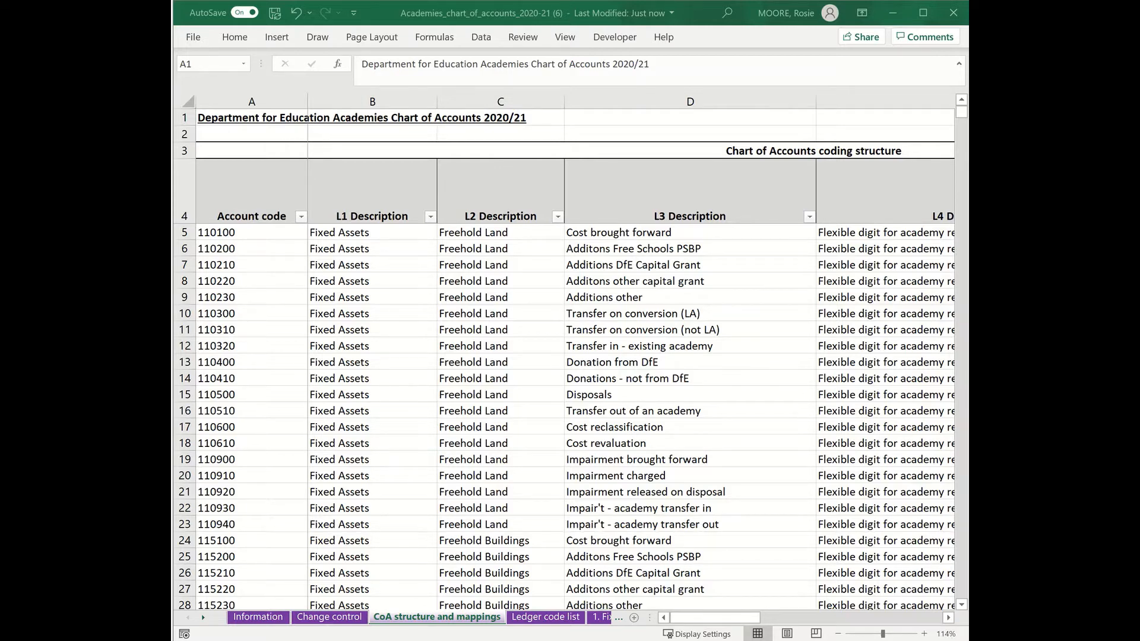
# Filter the L1 Description column to show only Supplies & Services Costs.
pyautogui.click(431, 218)
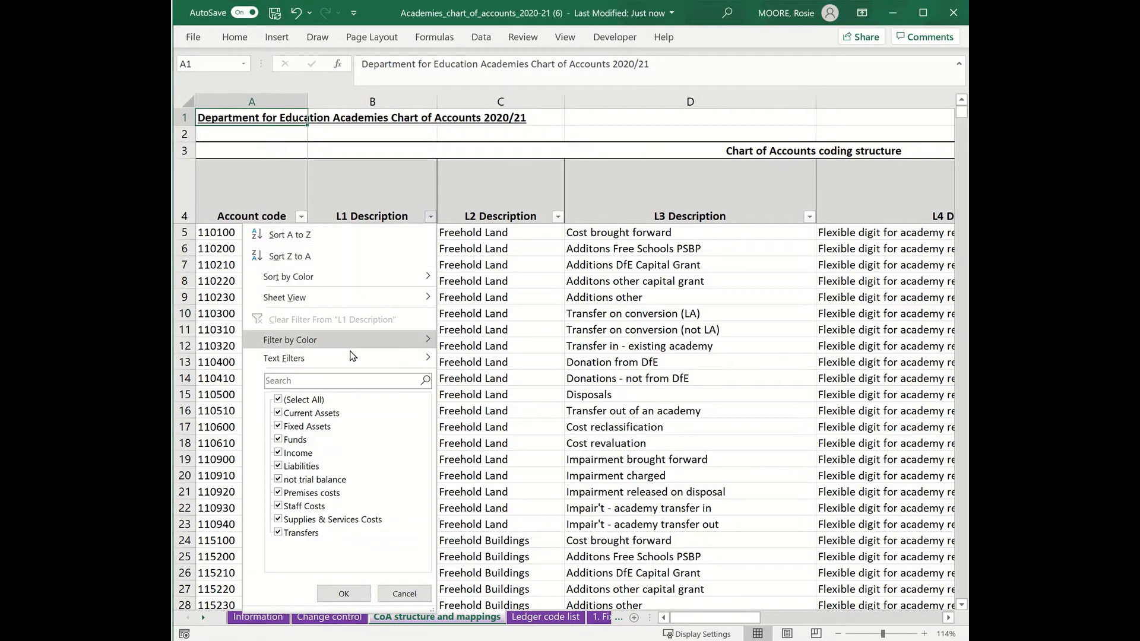
pyautogui.click(295, 400)
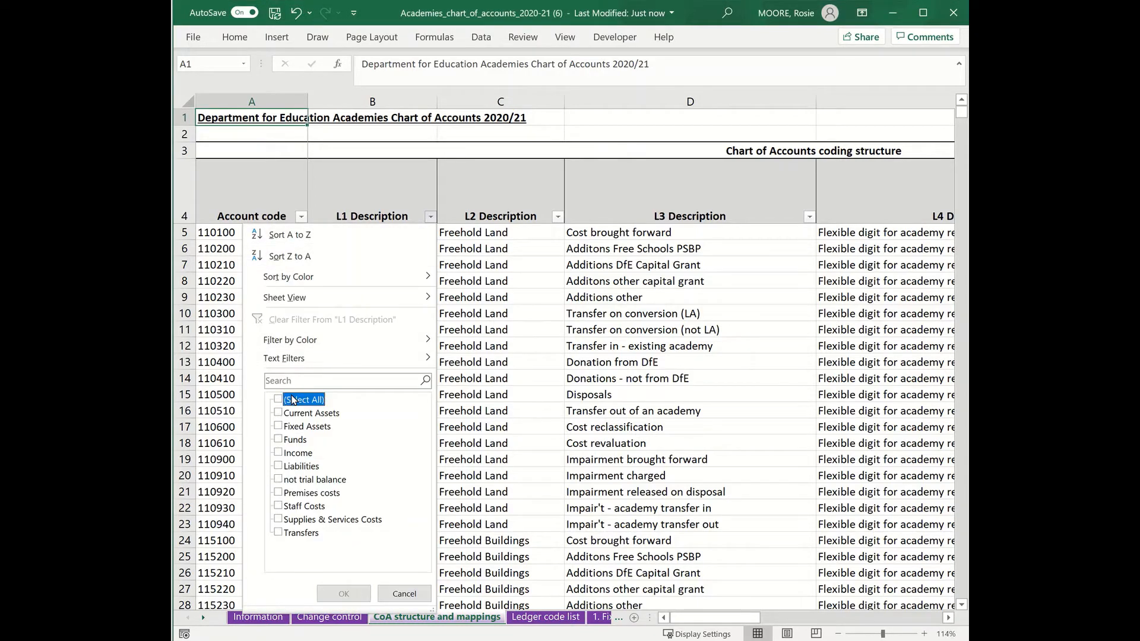
pyautogui.click(279, 521)
pyautogui.click(356, 598)
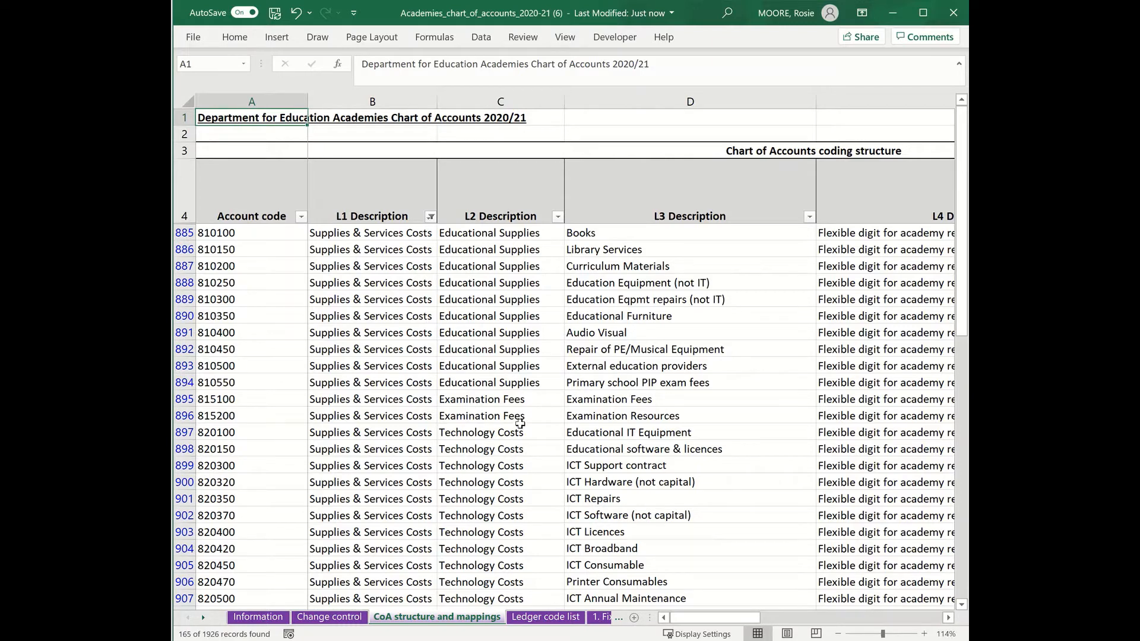
# Filter the L2 Description column to show only Educational Supplies.
pyautogui.click(553, 218)
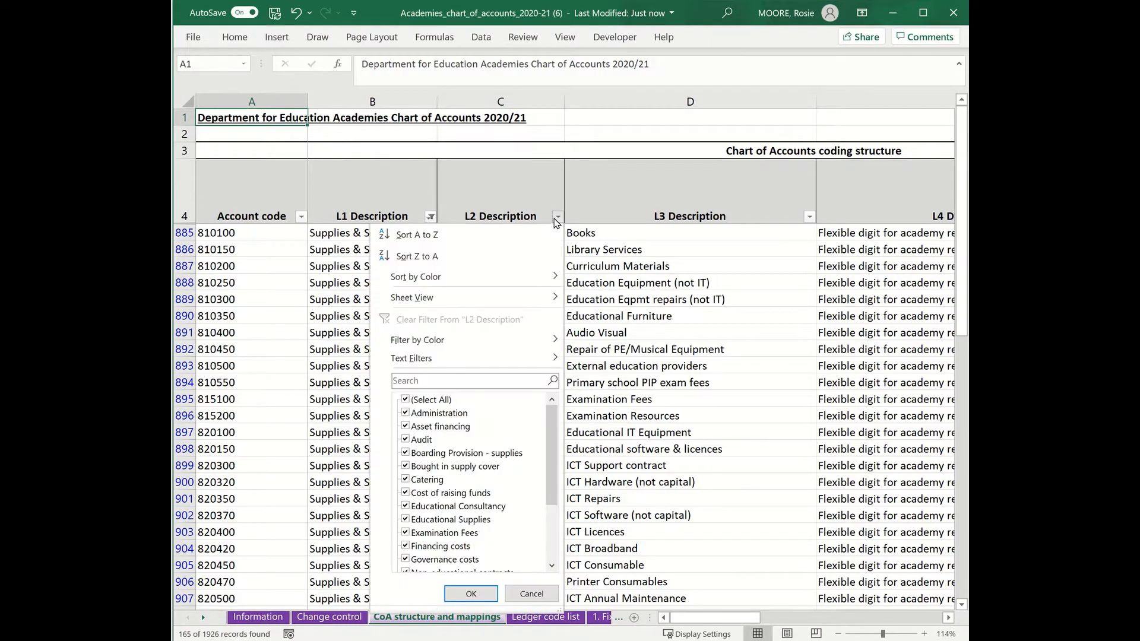
pyautogui.click(445, 401)
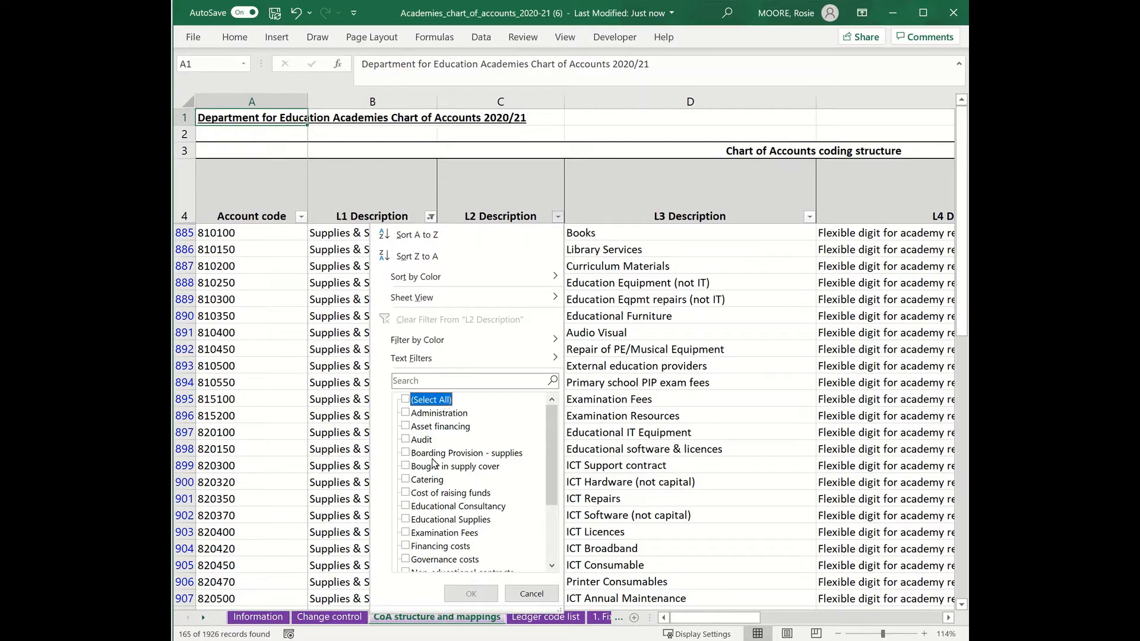
pyautogui.click(418, 520)
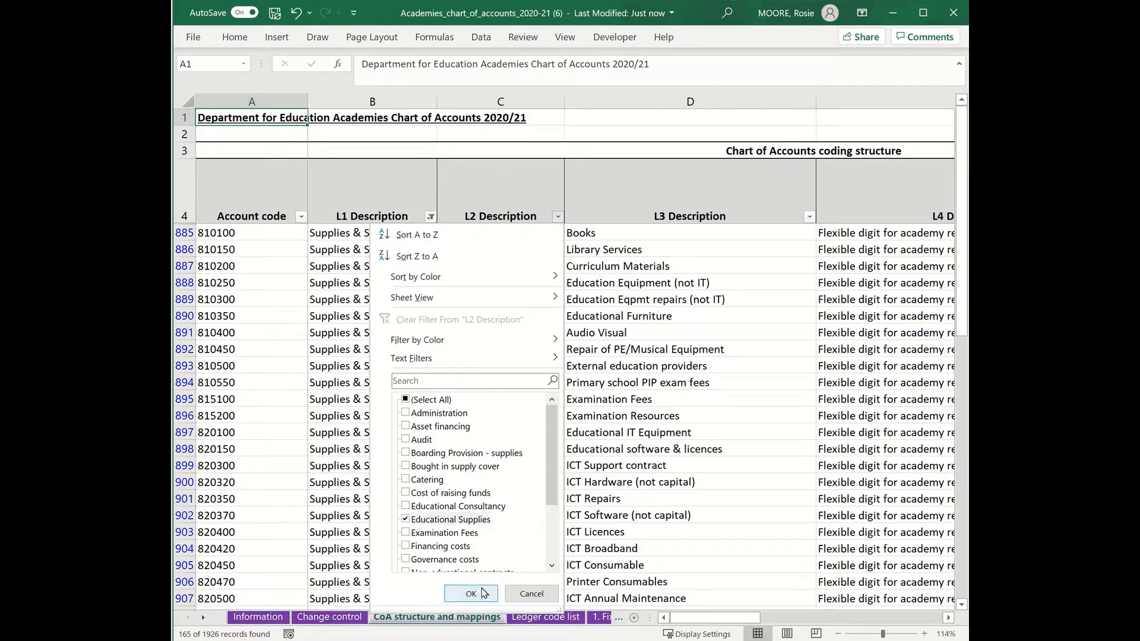
pyautogui.click(474, 593)
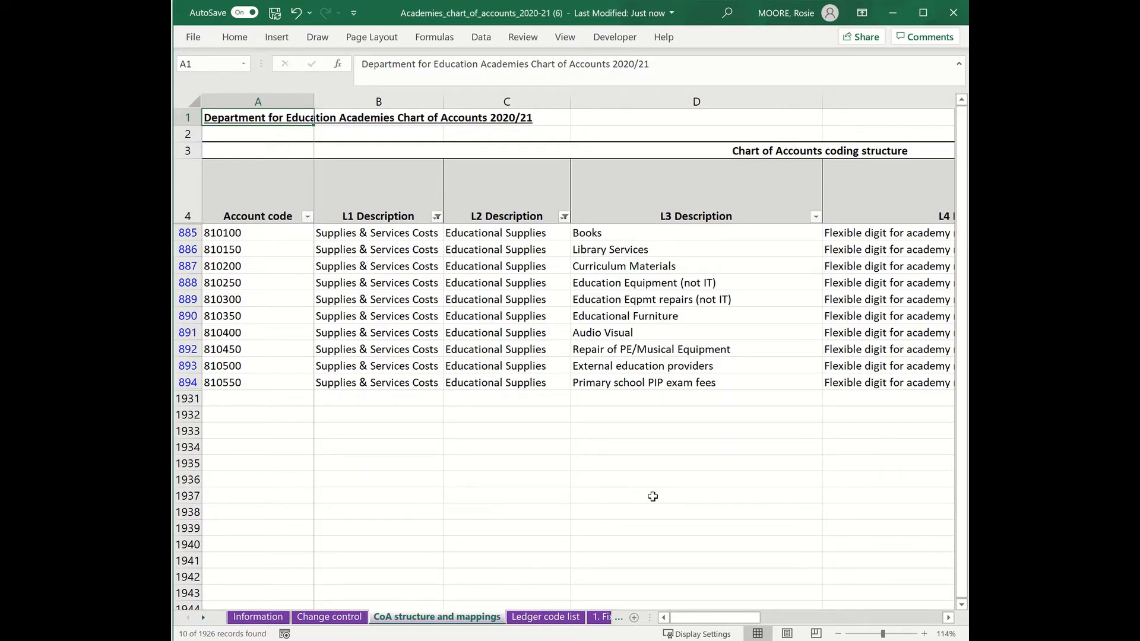
# Widen the Accounts Return Table column and review its mappings and the L3 descriptions for the Educational Supplies codes.
pyautogui.moveTo(757, 618); pyautogui.dragTo(798, 621)
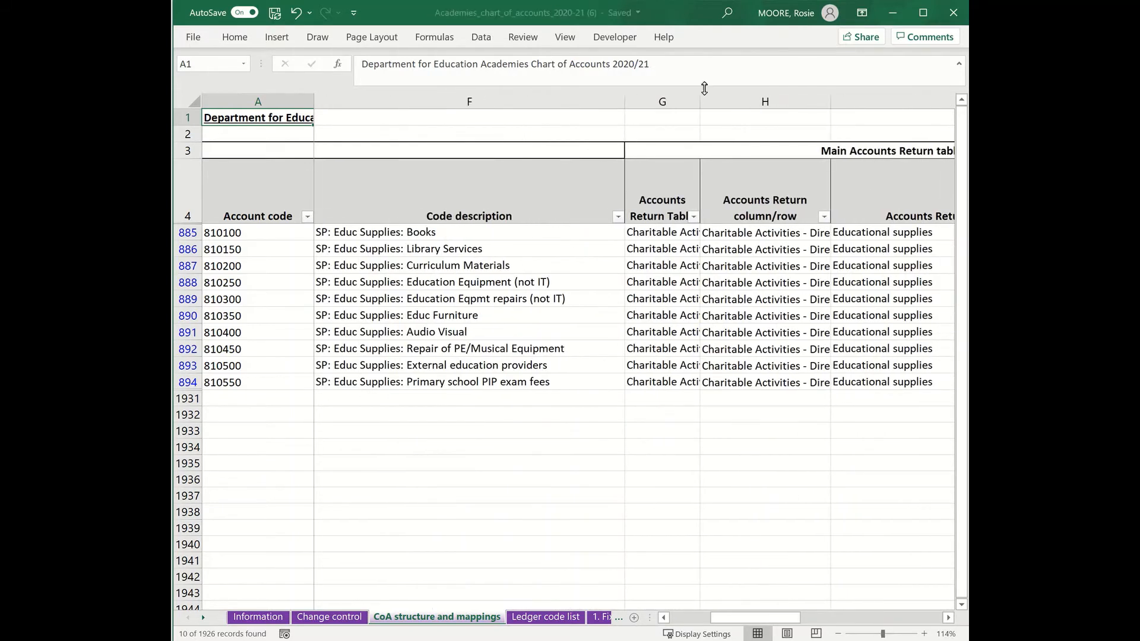
pyautogui.moveTo(700, 104); pyautogui.dragTo(820, 113)
pyautogui.moveTo(733, 381); pyautogui.dragTo(737, 237)
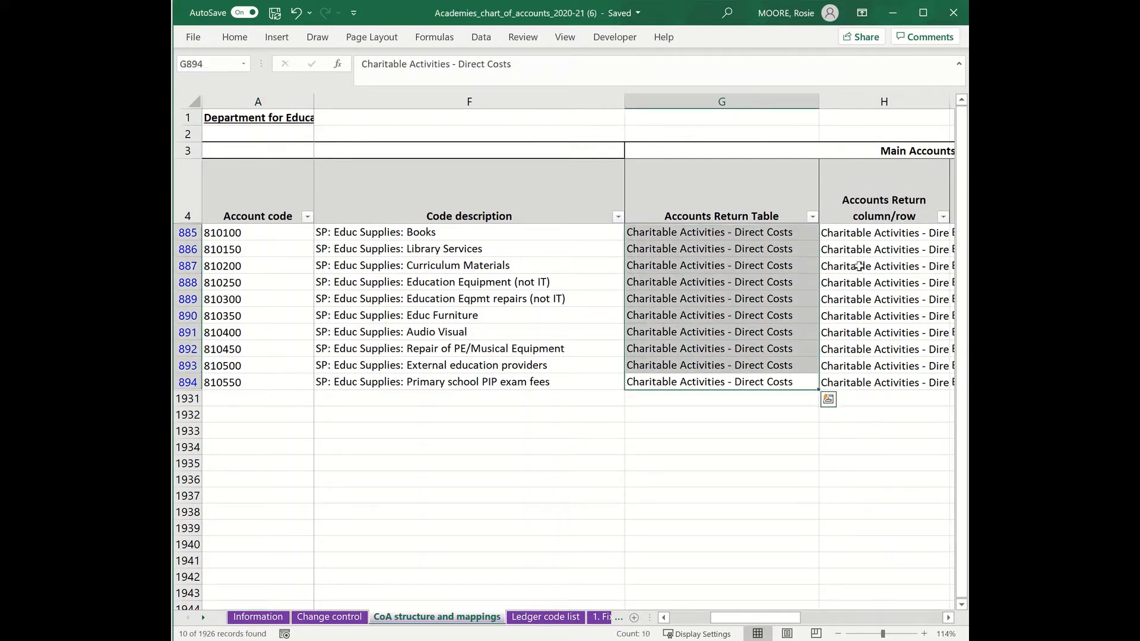
pyautogui.moveTo(753, 619); pyautogui.dragTo(712, 623)
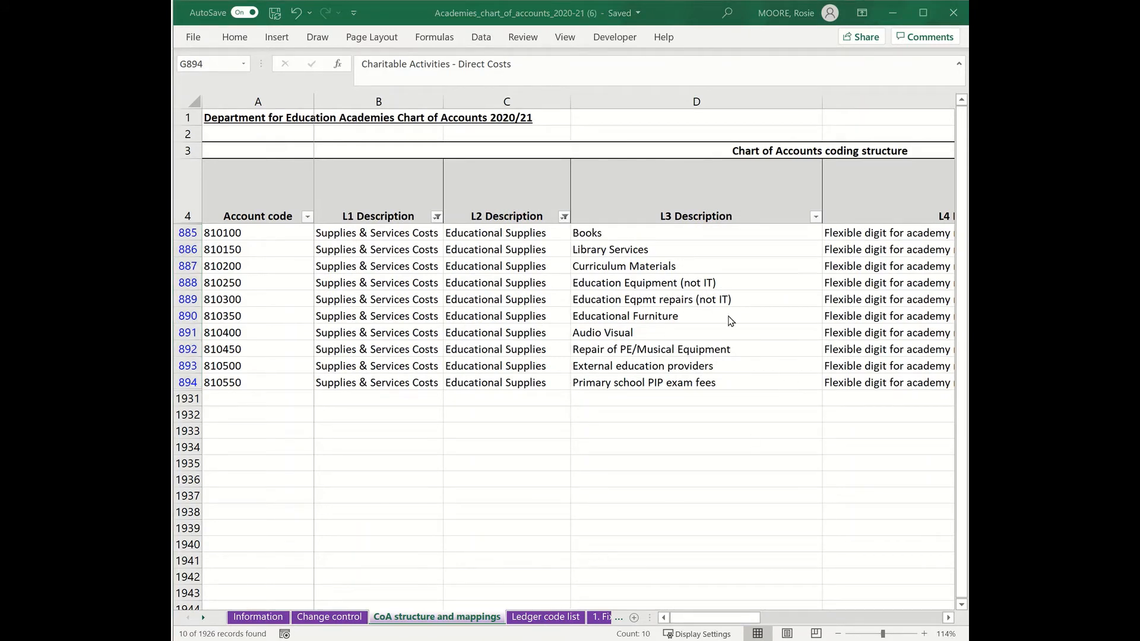
pyautogui.moveTo(654, 233); pyautogui.dragTo(655, 383)
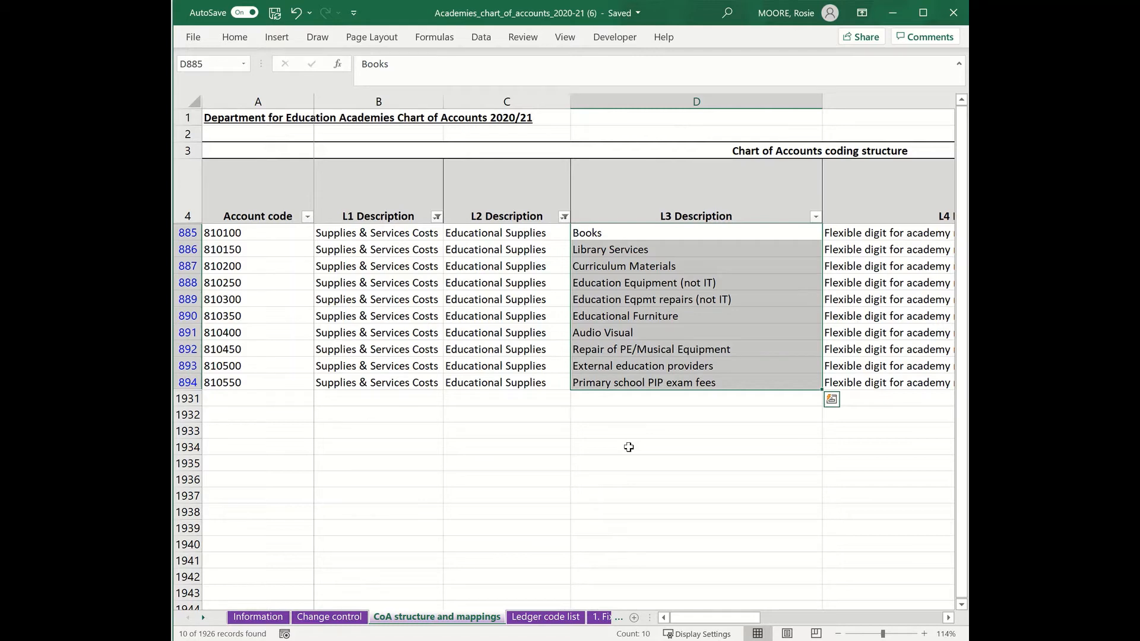
# Insert a row below the Curriculum Materials code 810200 and enter account code 810201 in it.
pyautogui.click(188, 266)
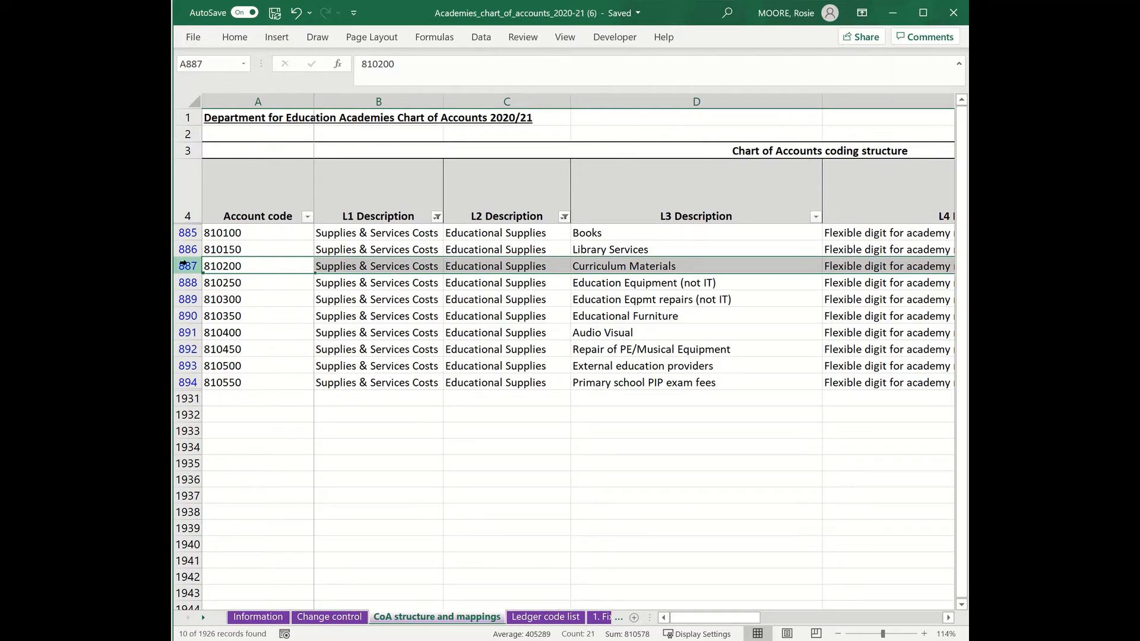
pyautogui.rightClick(189, 283)
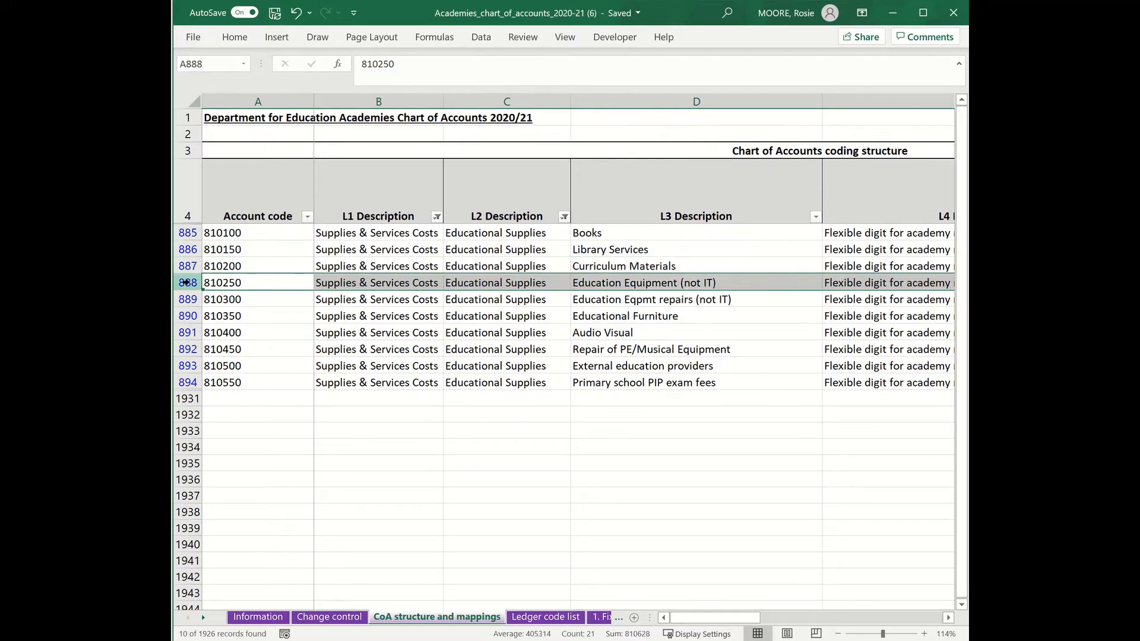
pyautogui.click(229, 410)
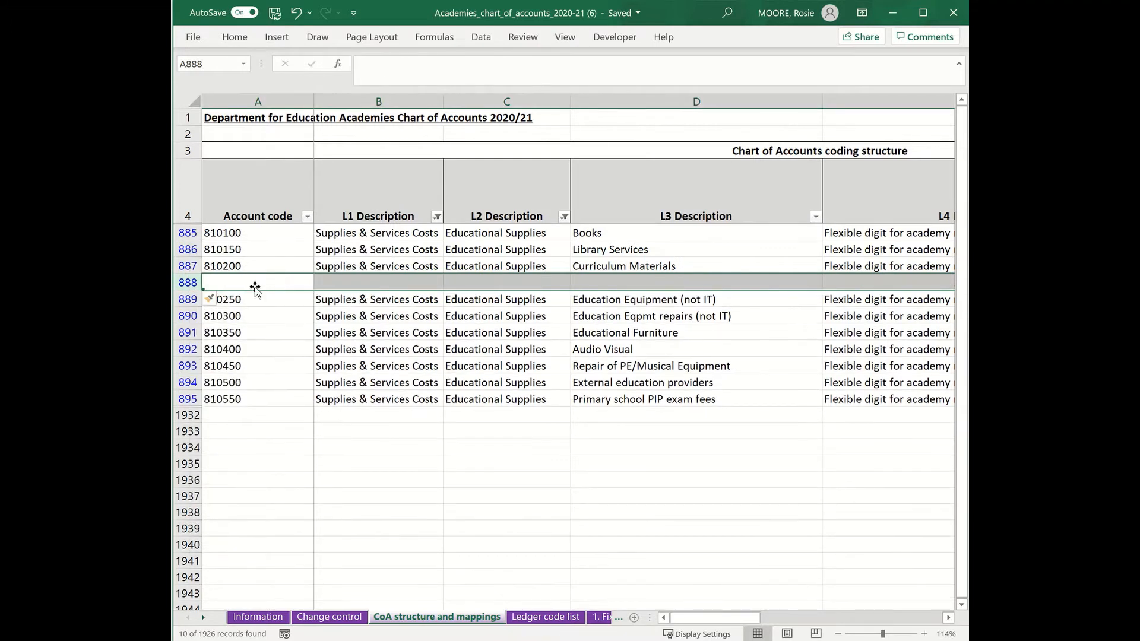
pyautogui.click(257, 282)
pyautogui.write('810201')
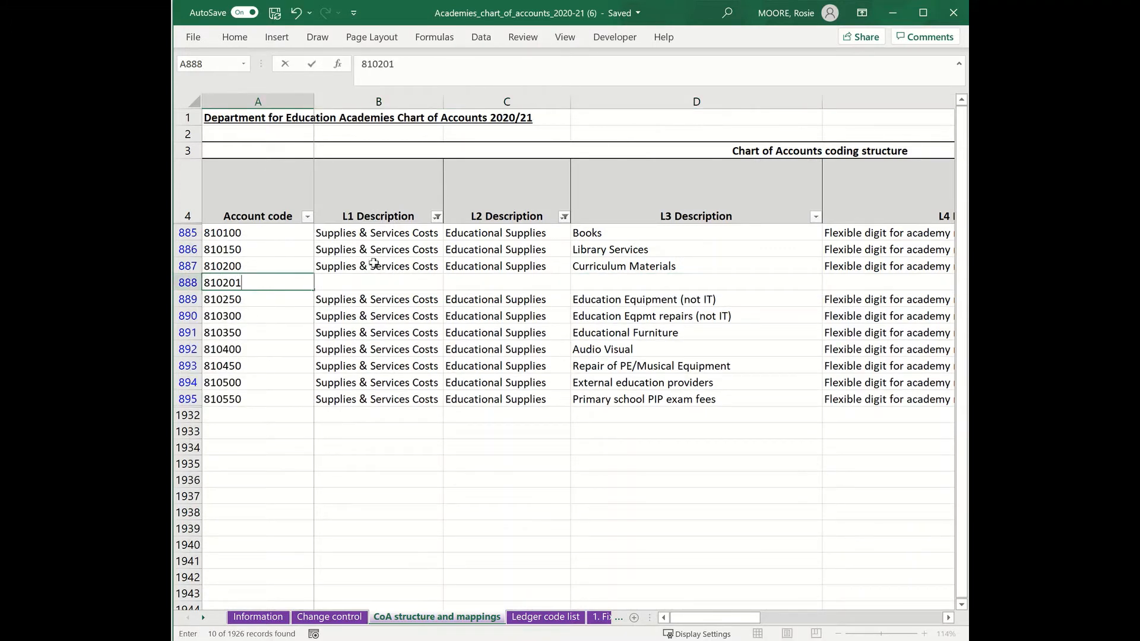
# Copy the L1 and L2 descriptions from the Curriculum Materials row into the 810201 row.
pyautogui.moveTo(376, 263); pyautogui.dragTo(470, 265)
pyautogui.hotkey('ctrl', 'c')
pyautogui.press('Down')
pyautogui.hotkey('ctrl', 'v')
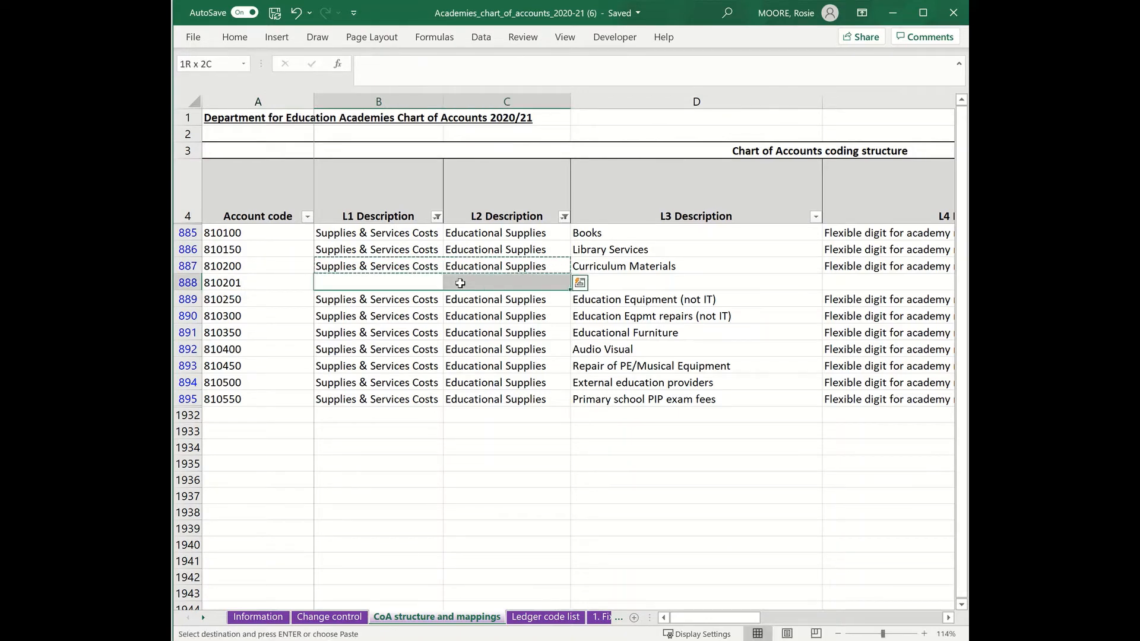
# Enter Educational Photocopying as the L3 description of code 810201 and paste into its L4 Description cell.
pyautogui.click(603, 283)
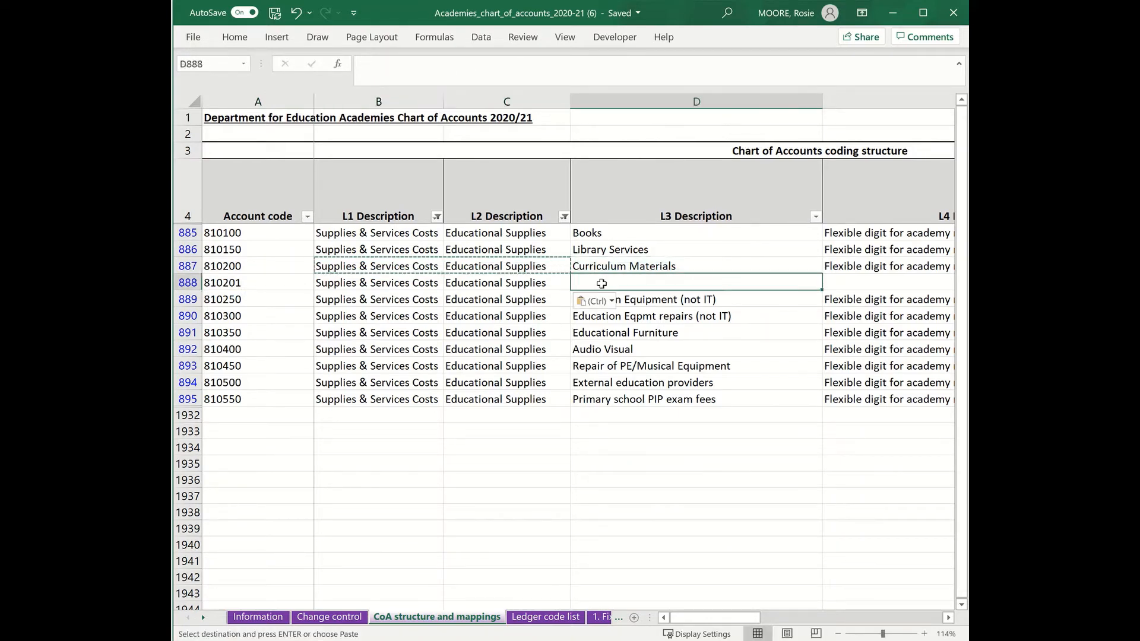
pyautogui.write('Educatio')
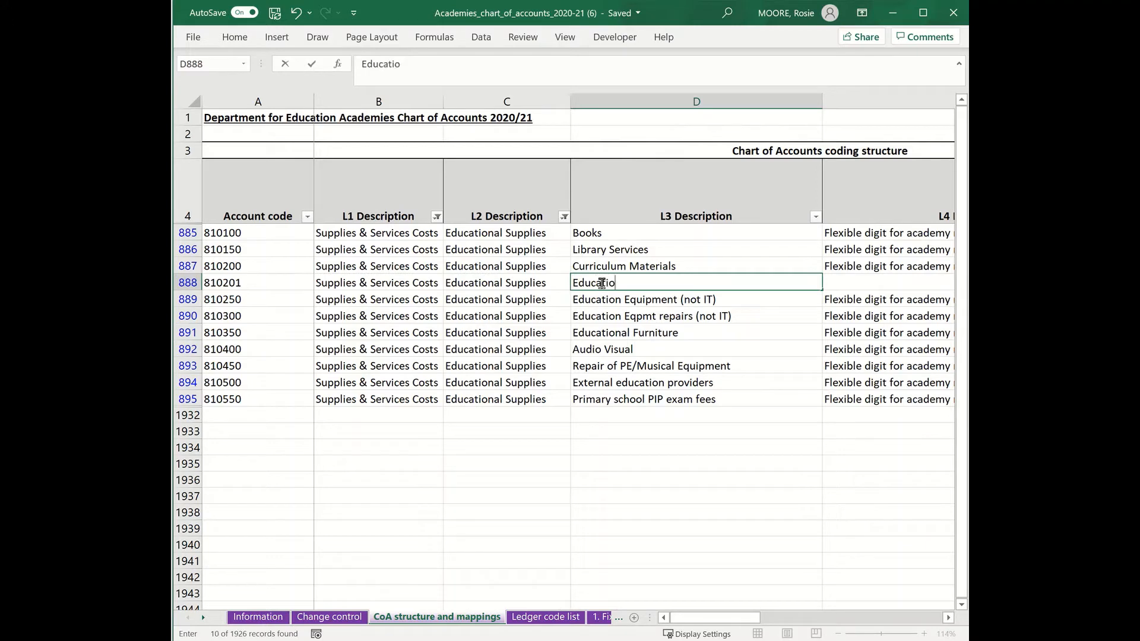
pyautogui.write('nal Photocopying')
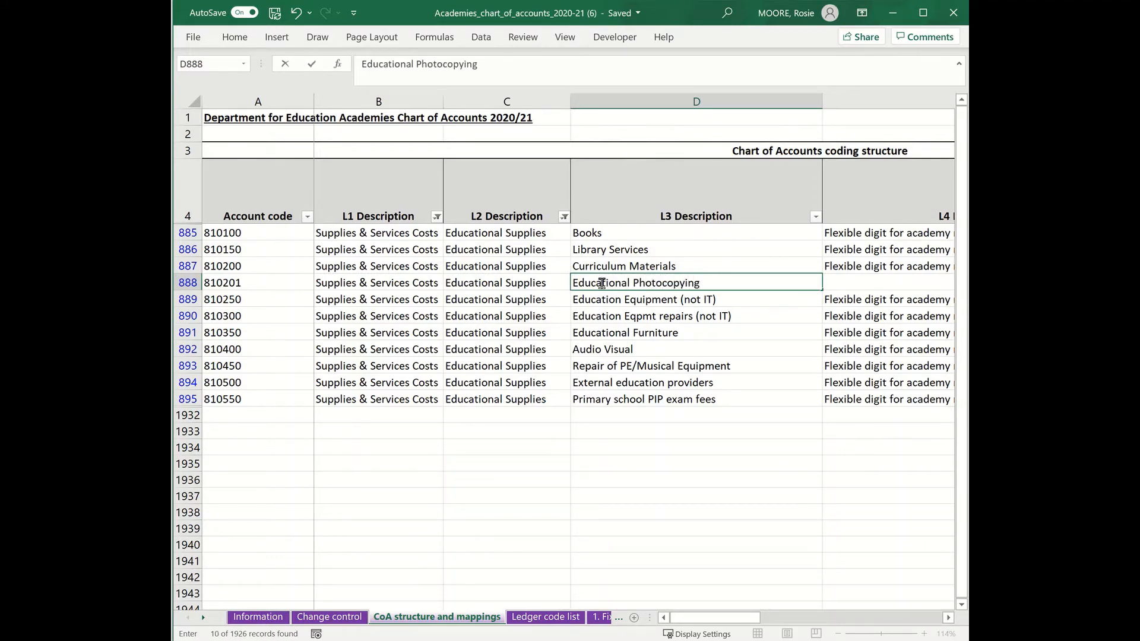
pyautogui.press('Tab')
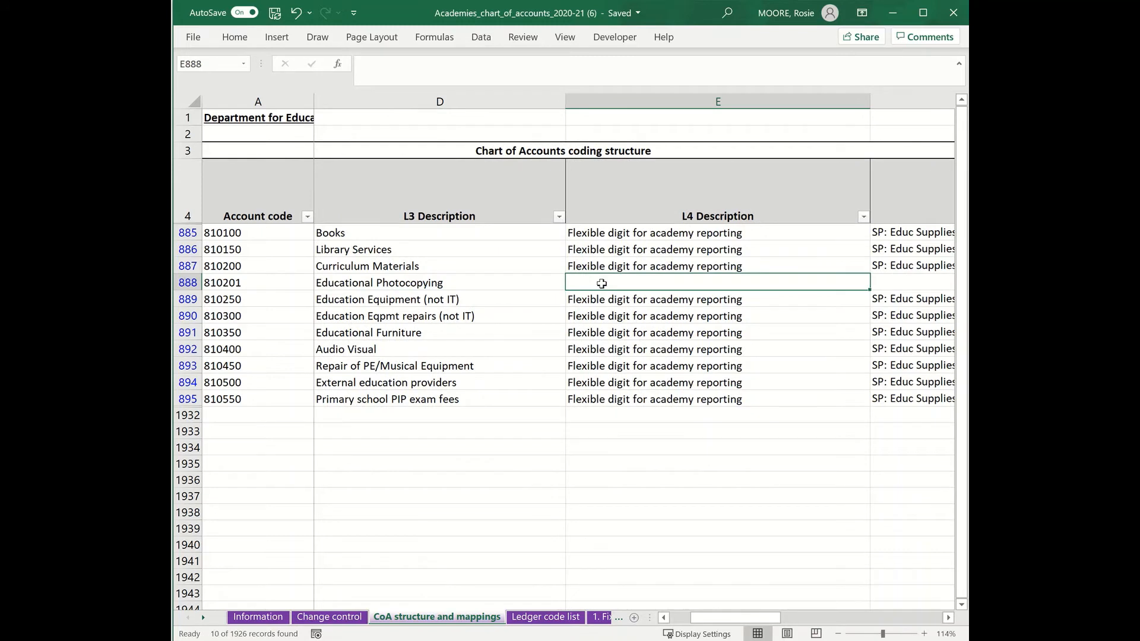
pyautogui.hotkey('ctrl', 'v')
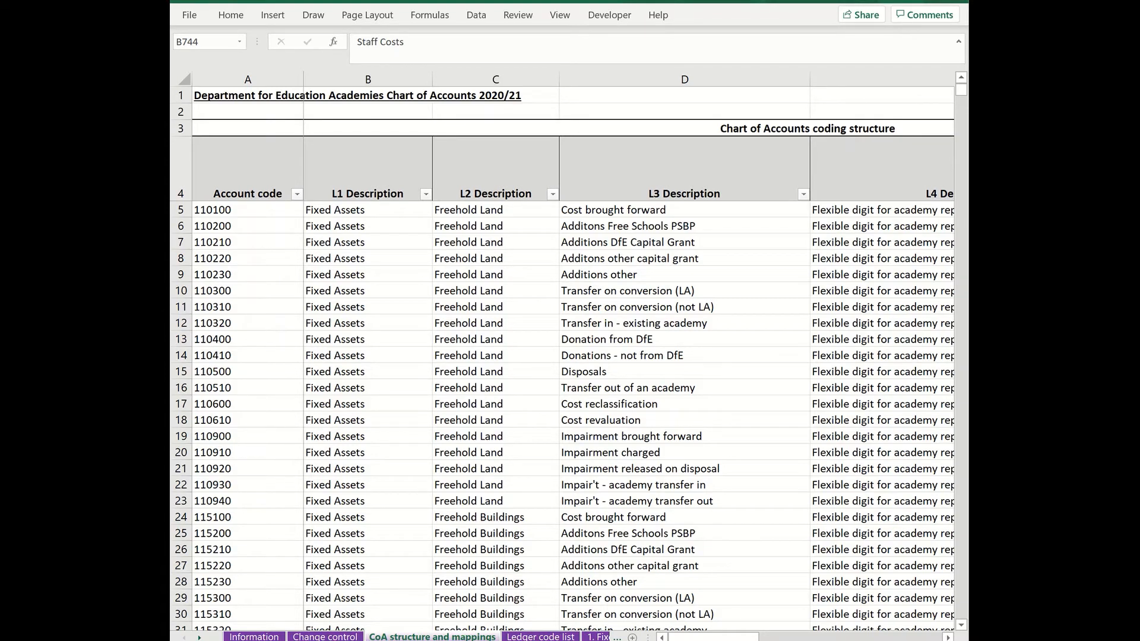
# Filter the L1 Description column to show only Staff Costs.
pyautogui.click(426, 195)
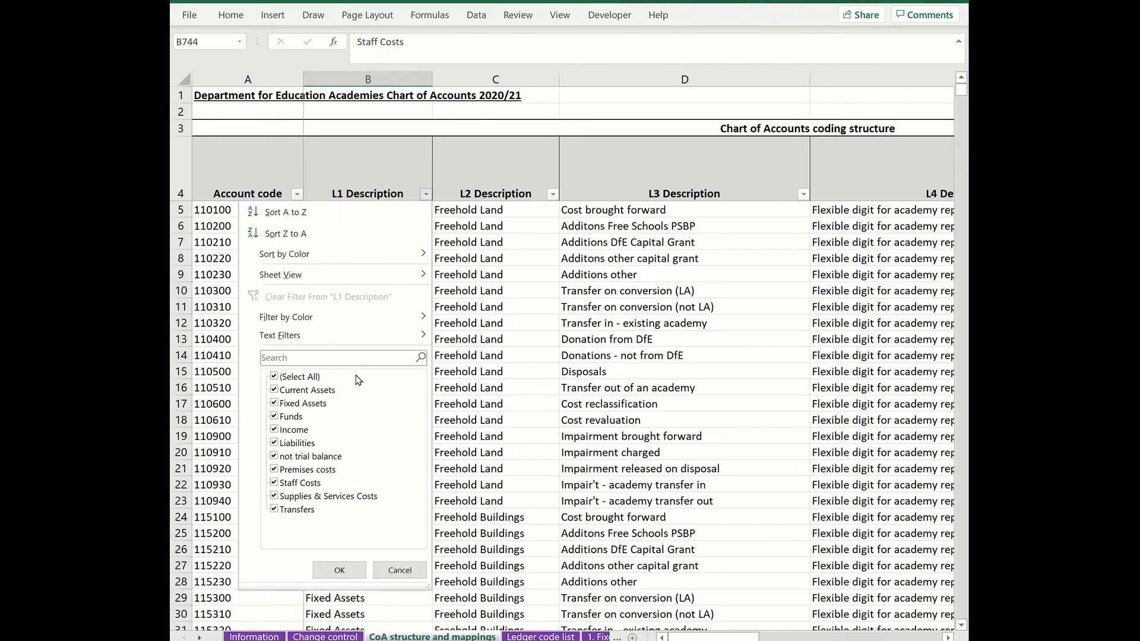
pyautogui.click(274, 376)
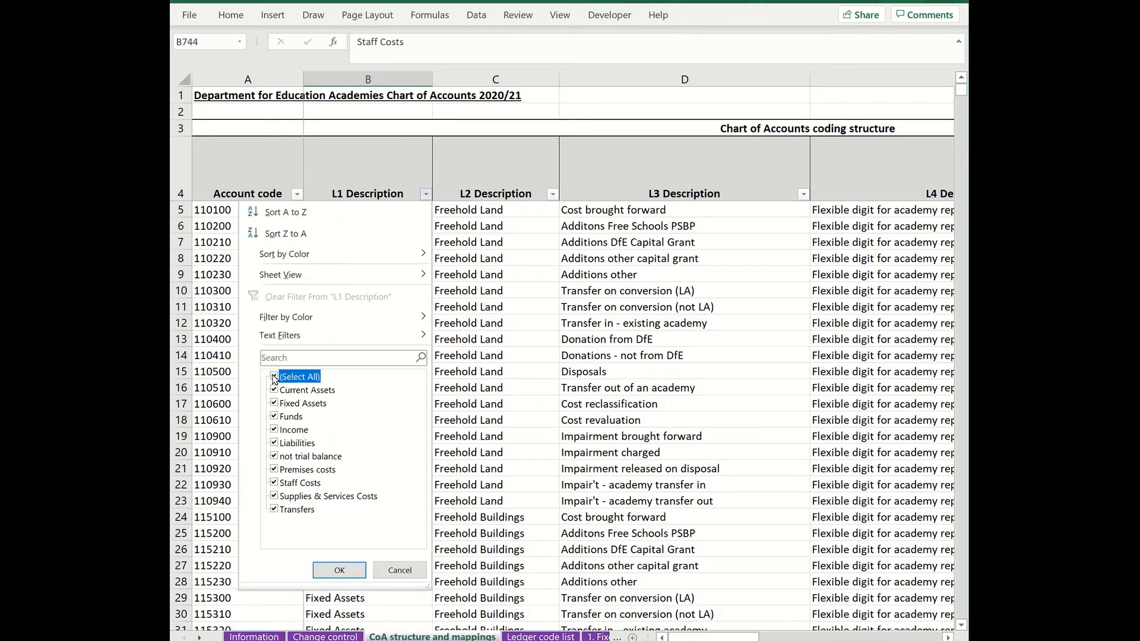
pyautogui.click(278, 483)
pyautogui.click(337, 570)
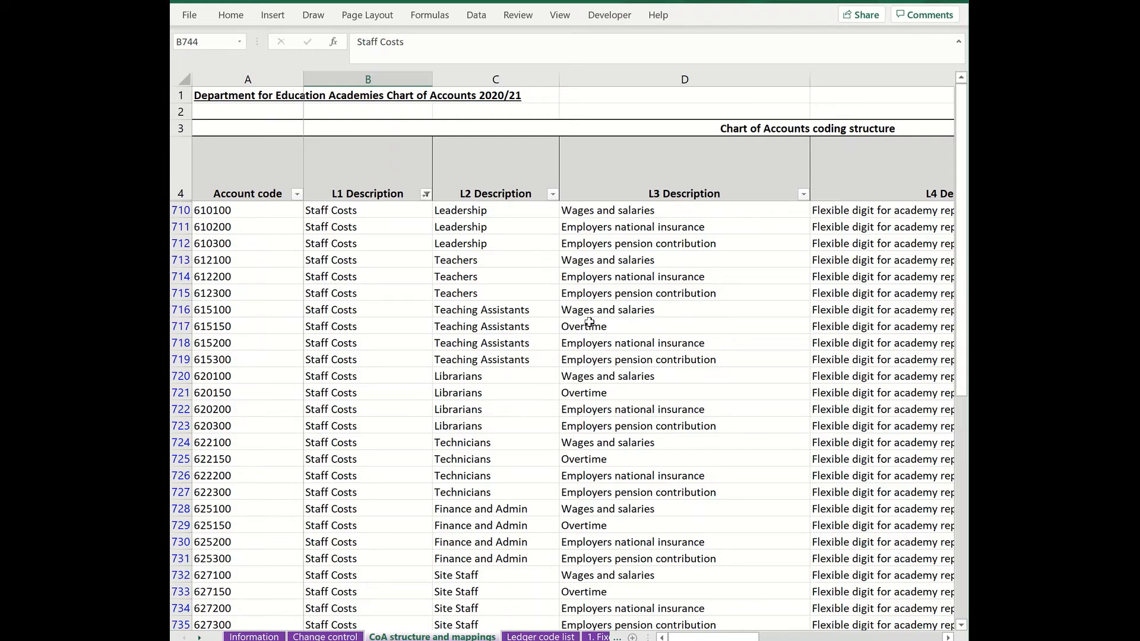
# Filter the L2 Description column to show only Community Facilities Staff.
pyautogui.click(553, 194)
pyautogui.click(423, 377)
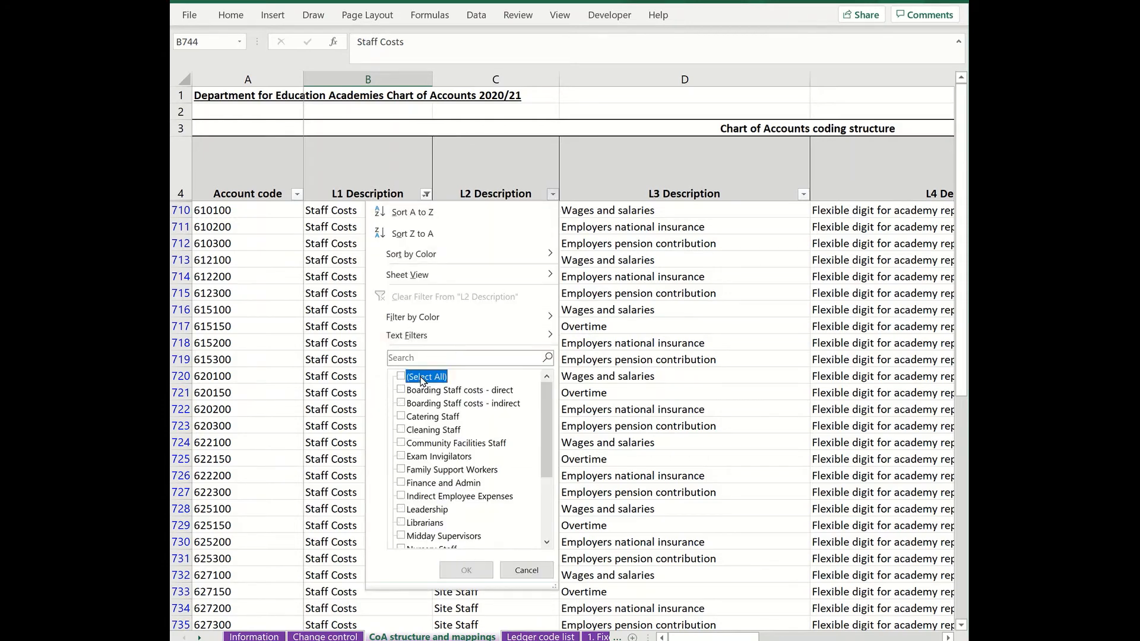
pyautogui.click(419, 442)
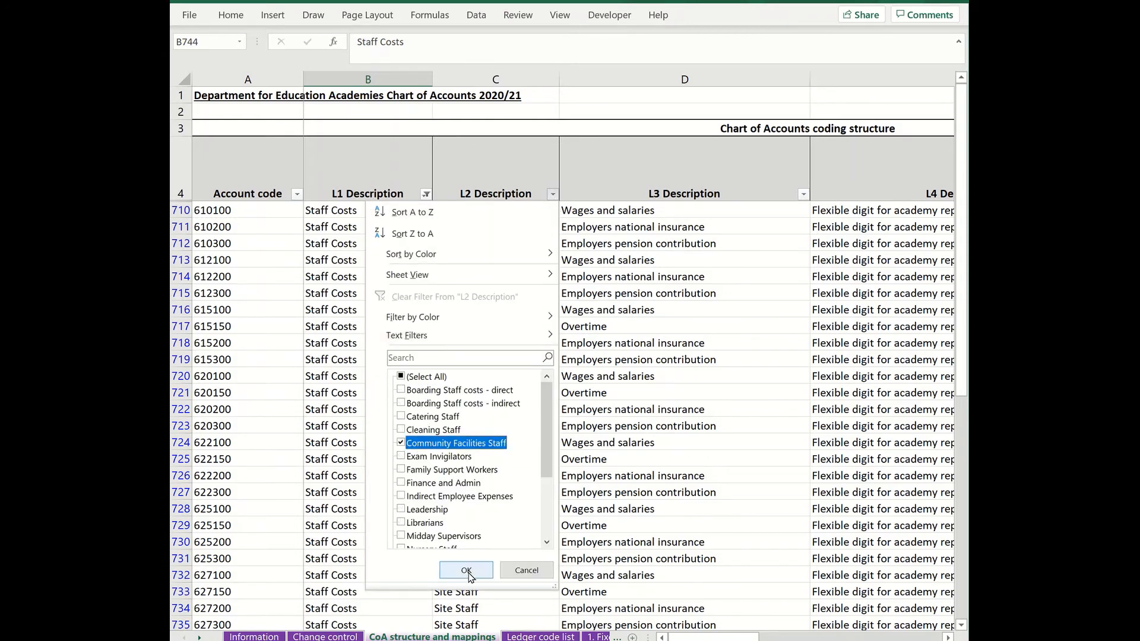
pyautogui.click(467, 571)
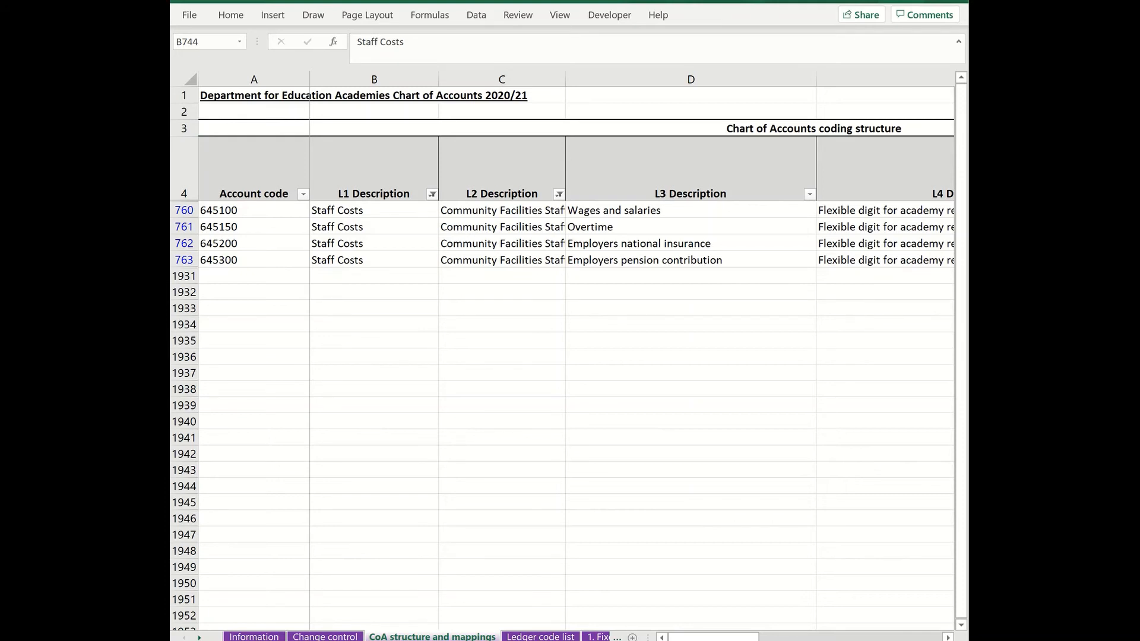
# Examine the Wraparound Staff codes and L3 descriptions alongside the standard Community Facilities Staff wages and overtime codes.
pyautogui.click(607, 357)
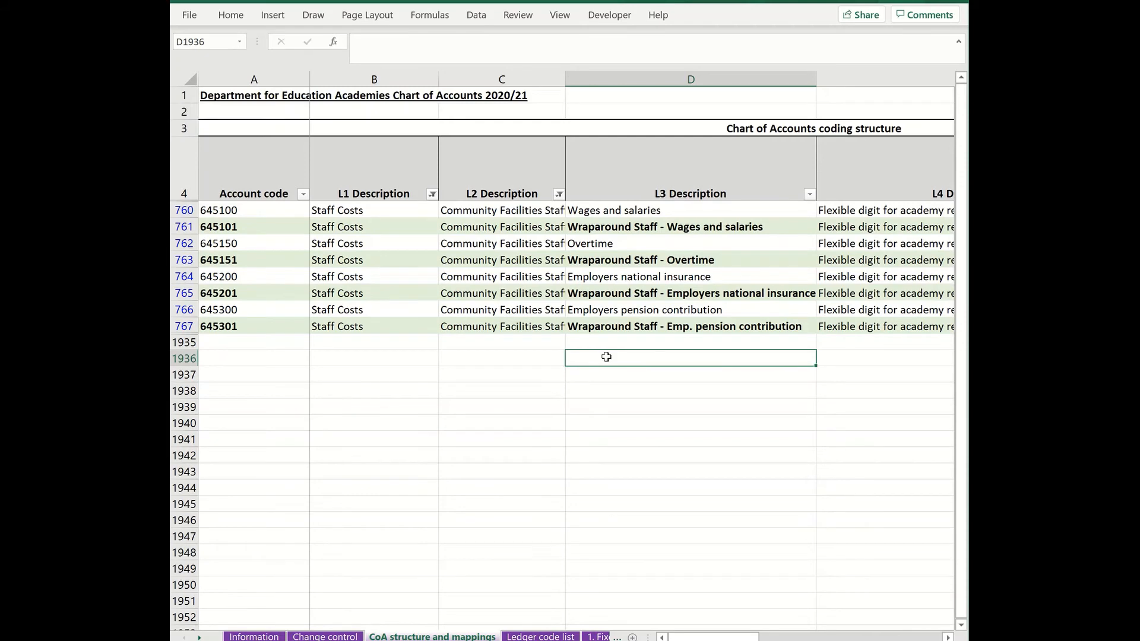
pyautogui.moveTo(686, 213); pyautogui.dragTo(672, 333)
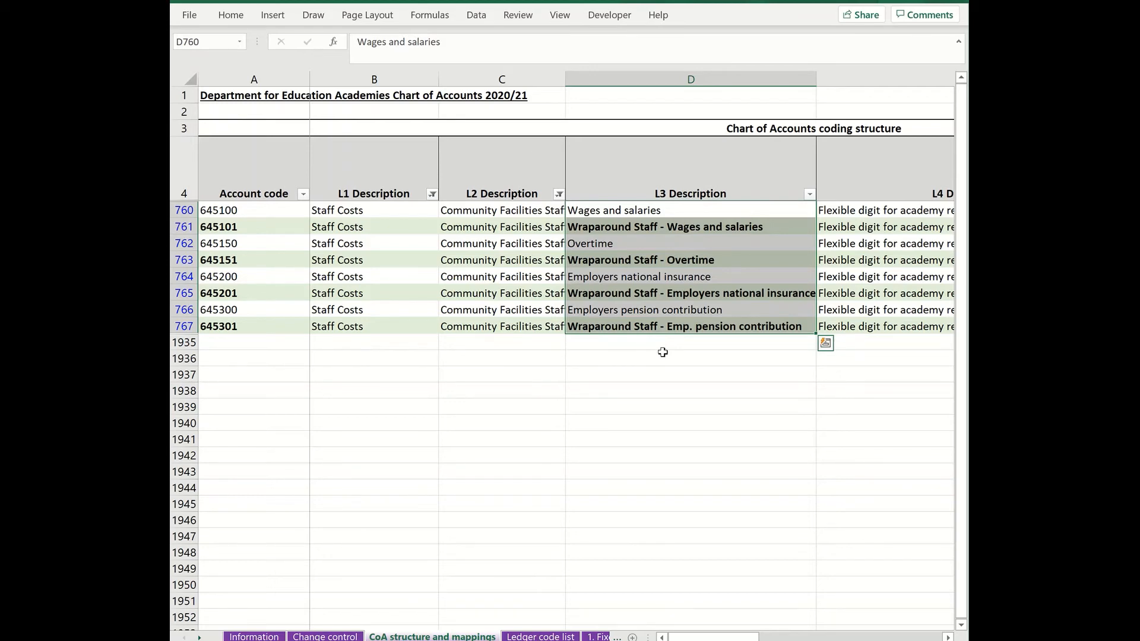
pyautogui.click(663, 356)
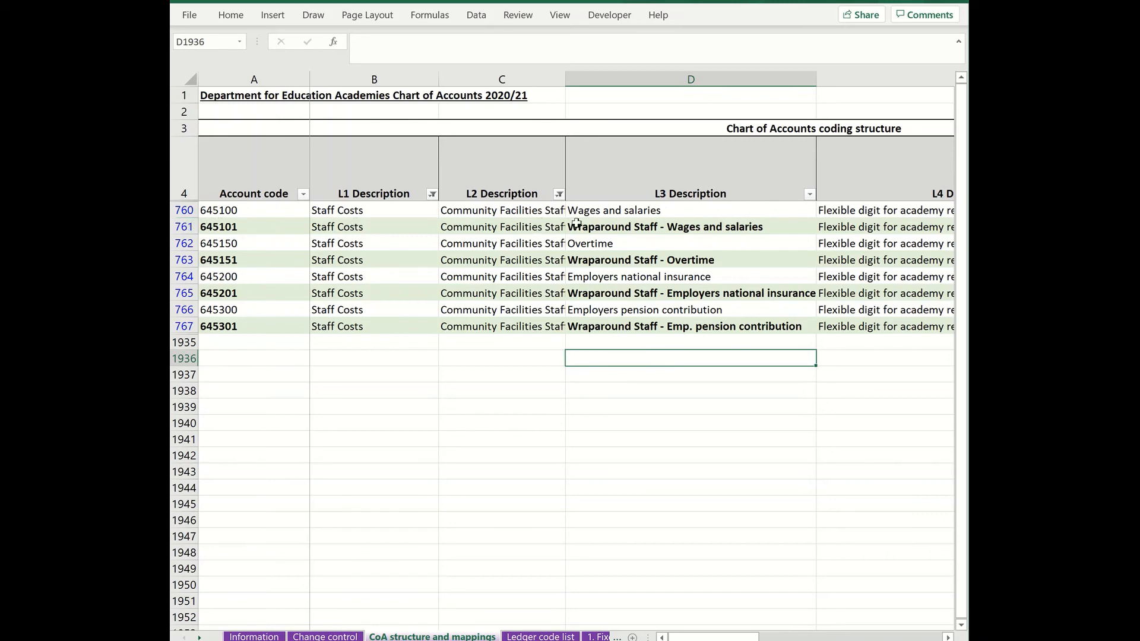
pyautogui.click(600, 226)
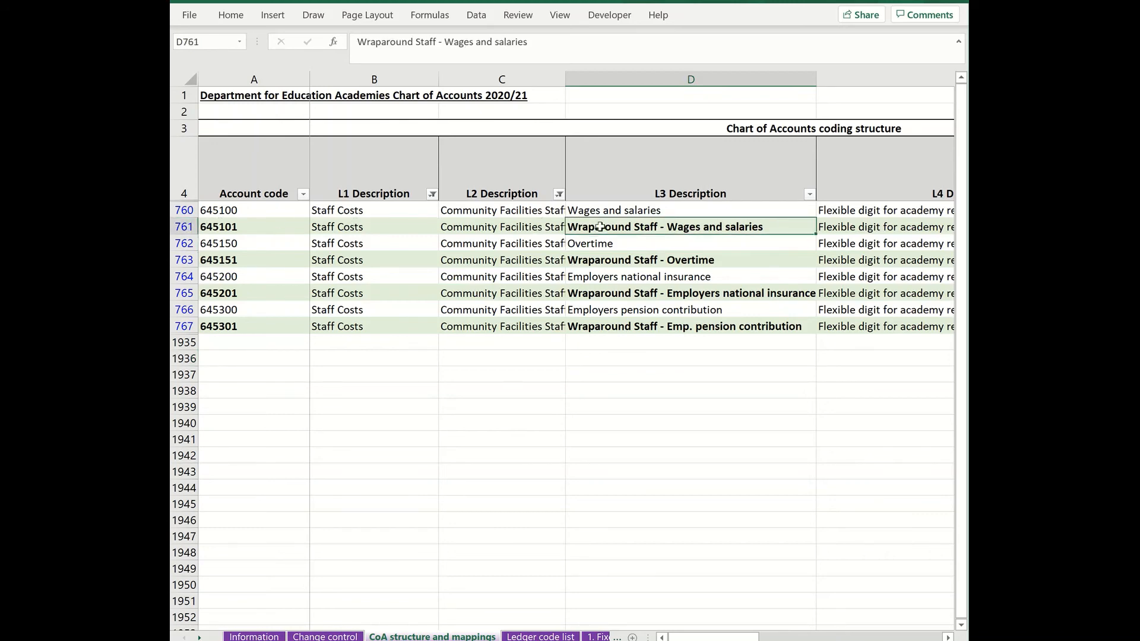
pyautogui.click(176, 209)
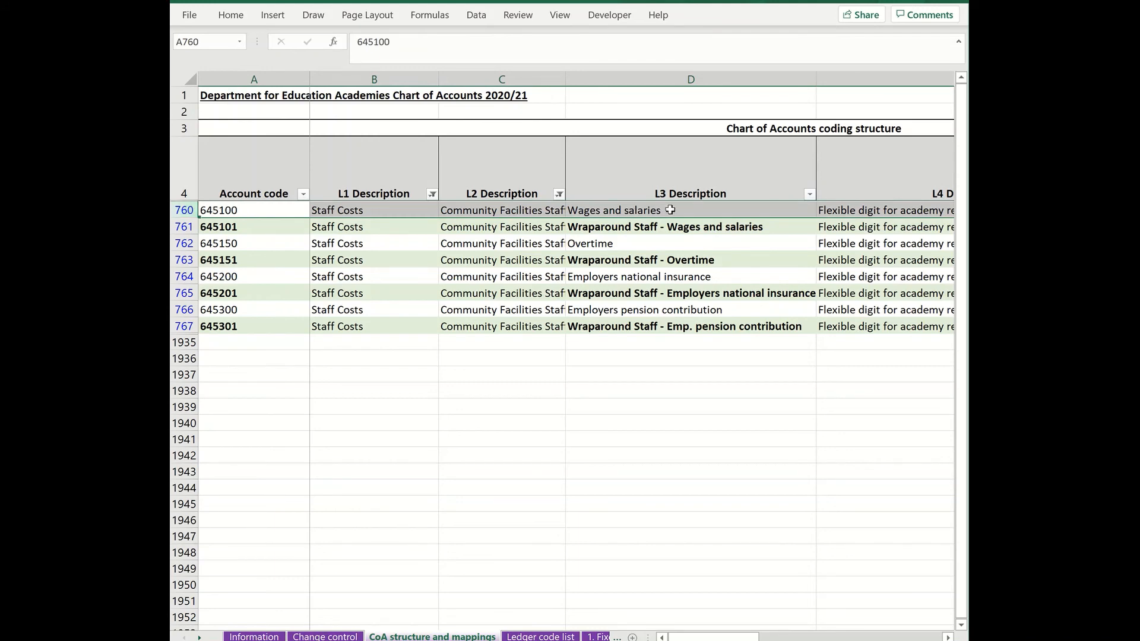
pyautogui.click(278, 262)
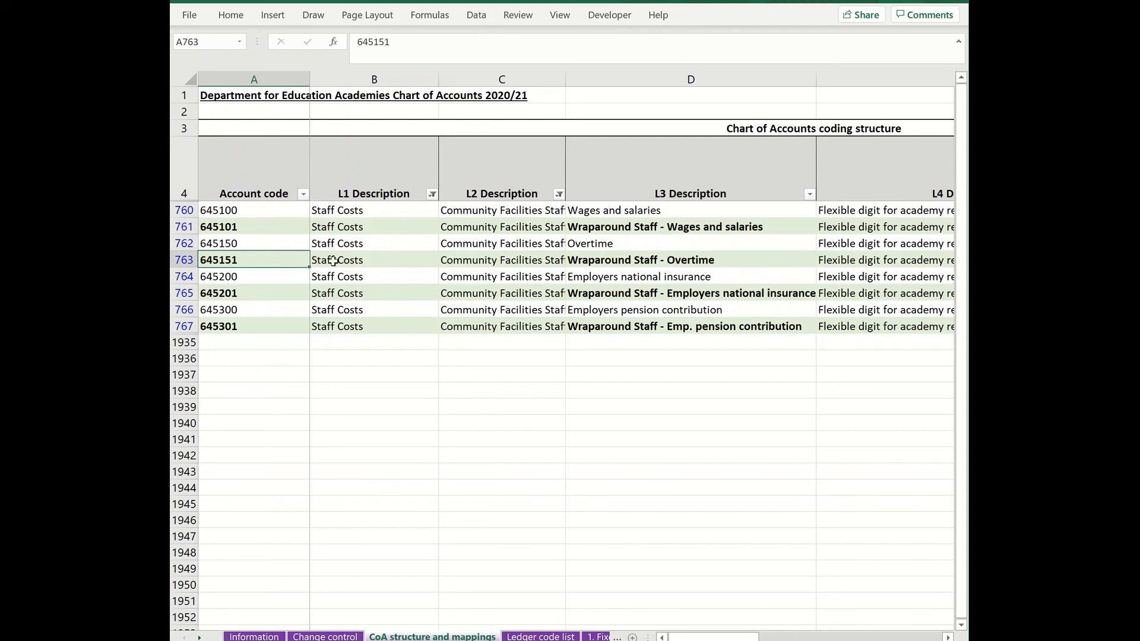
pyautogui.click(610, 256)
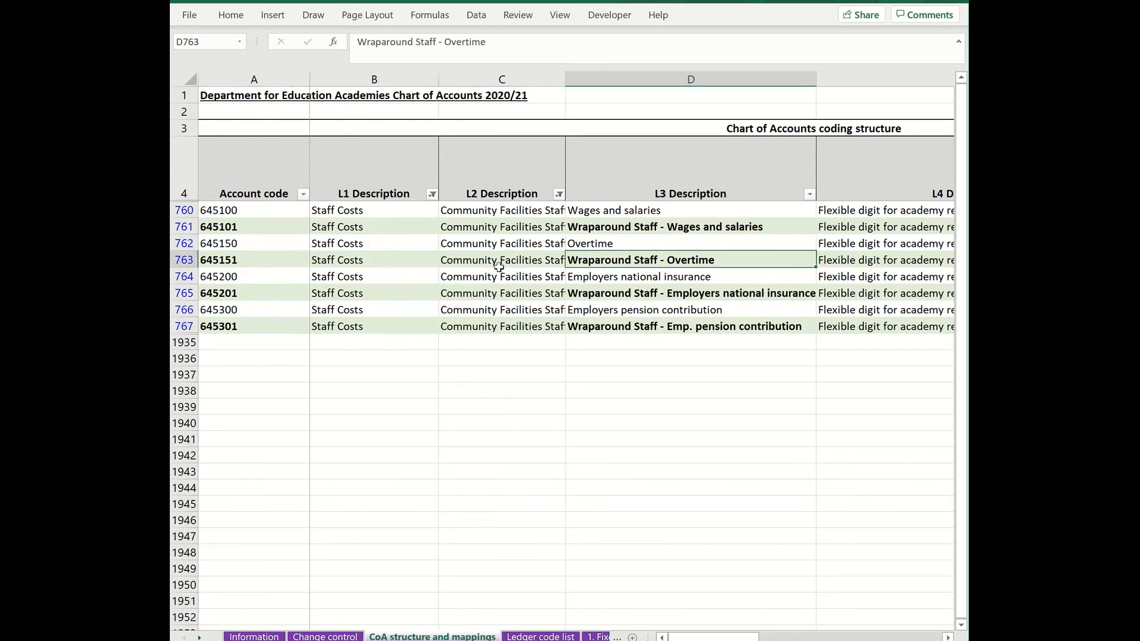
pyautogui.click(275, 244)
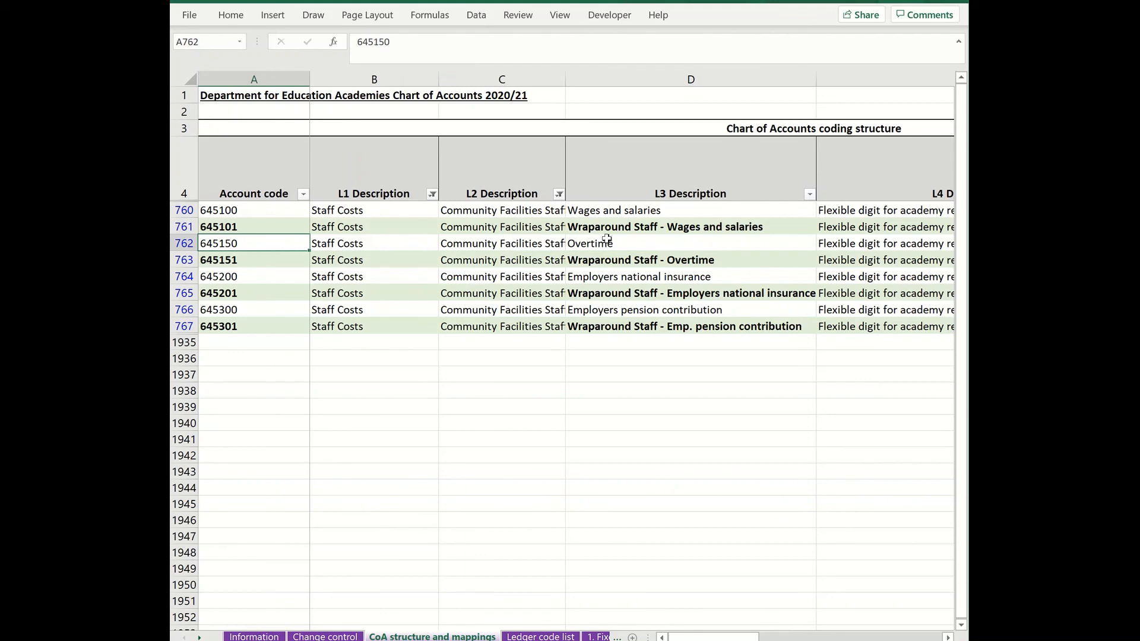
pyautogui.click(667, 240)
pyautogui.click(633, 356)
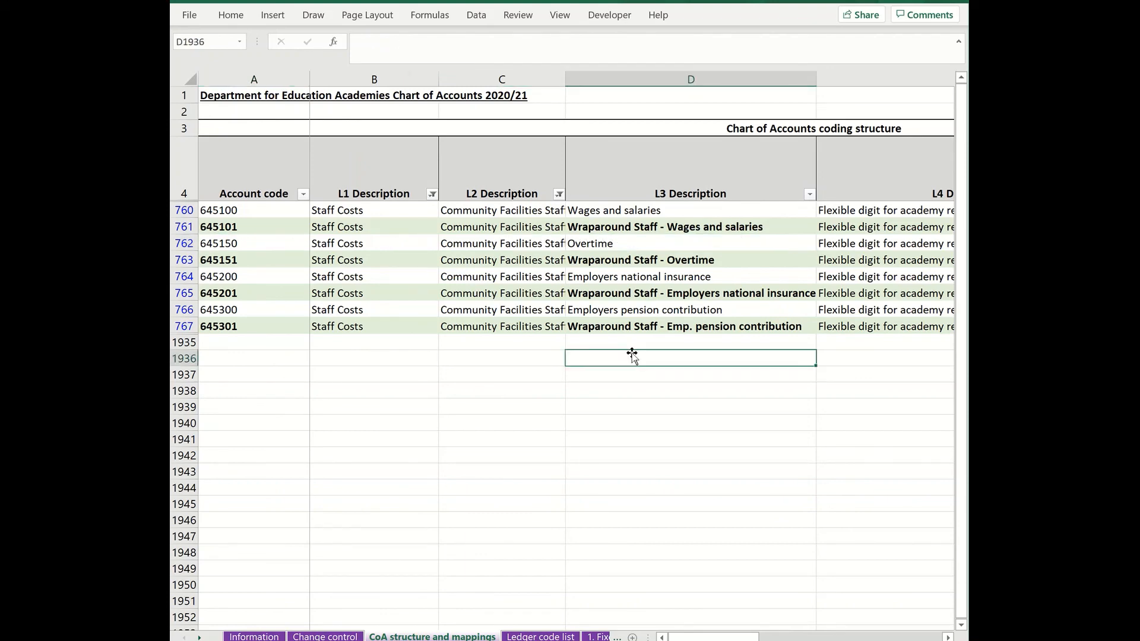